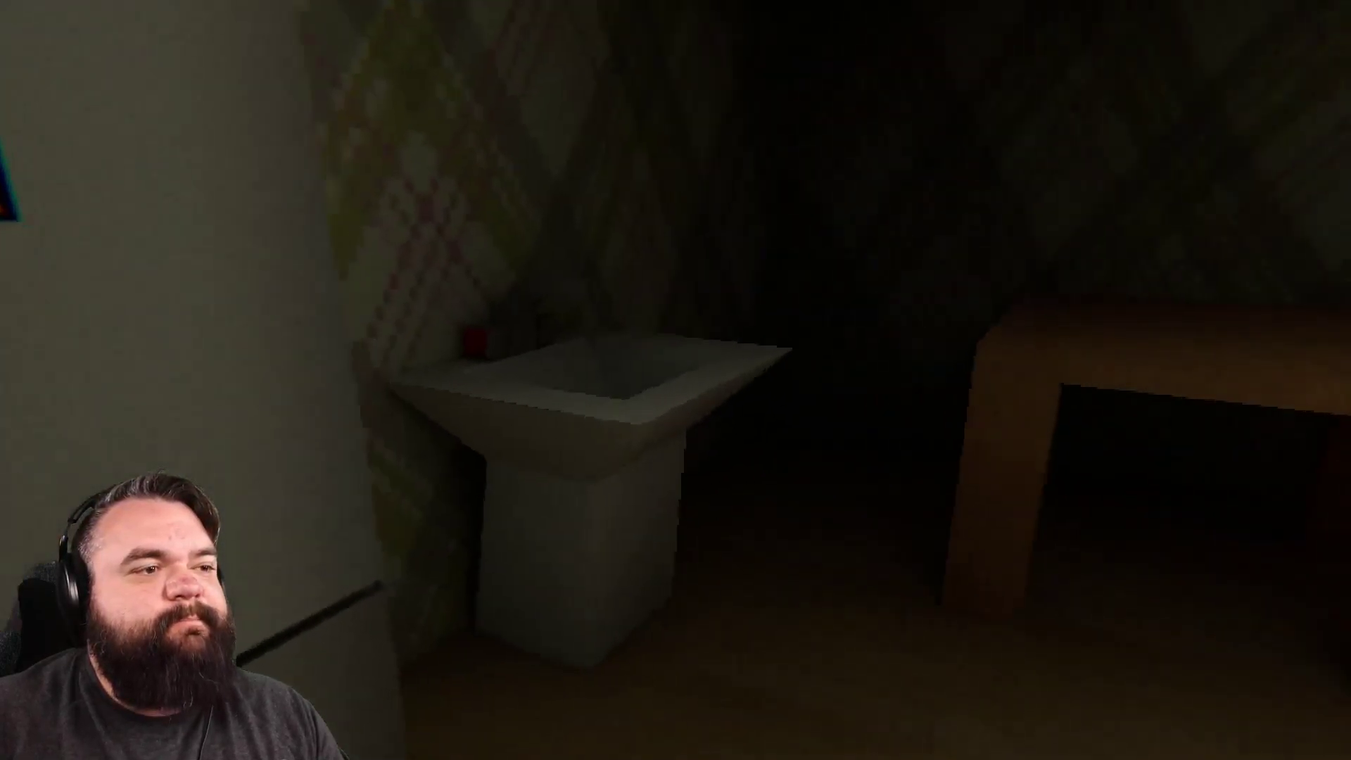
pyautogui.press('e')
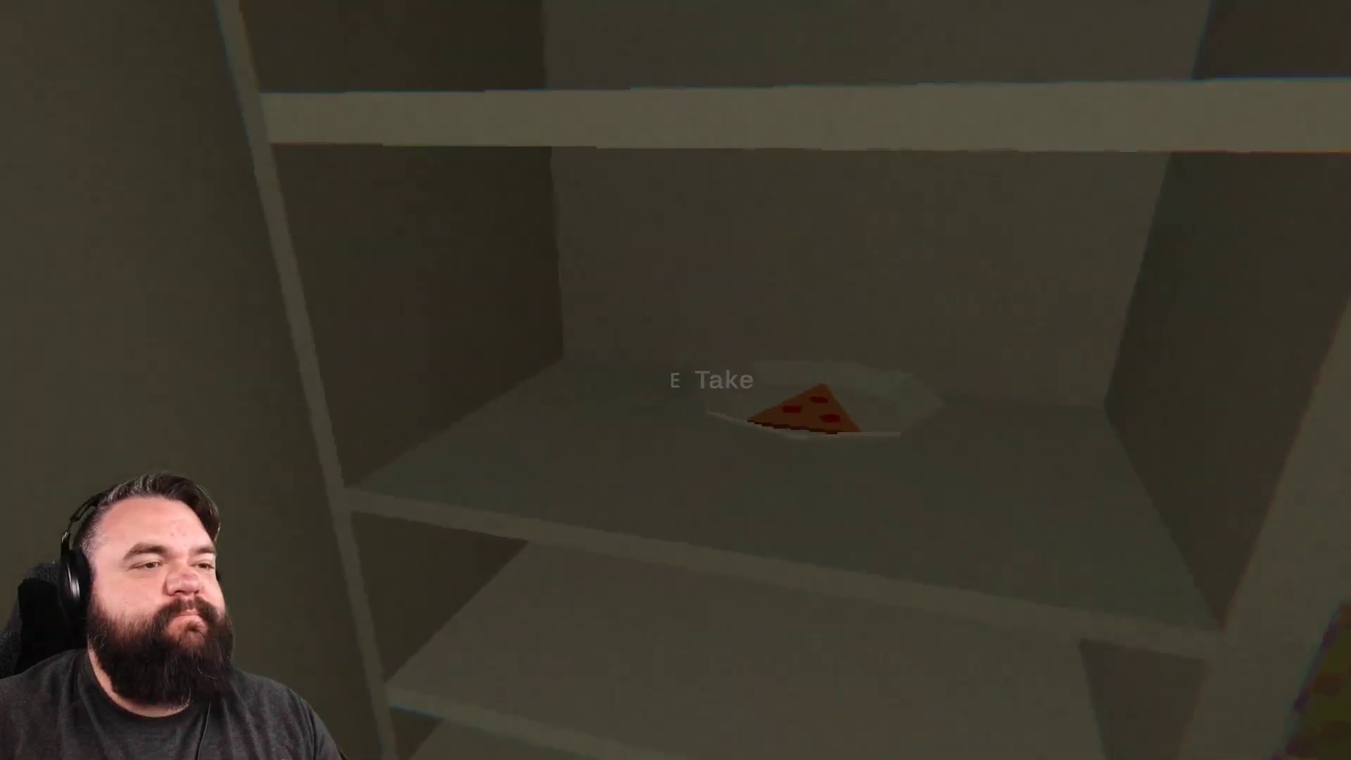
pyautogui.press('e')
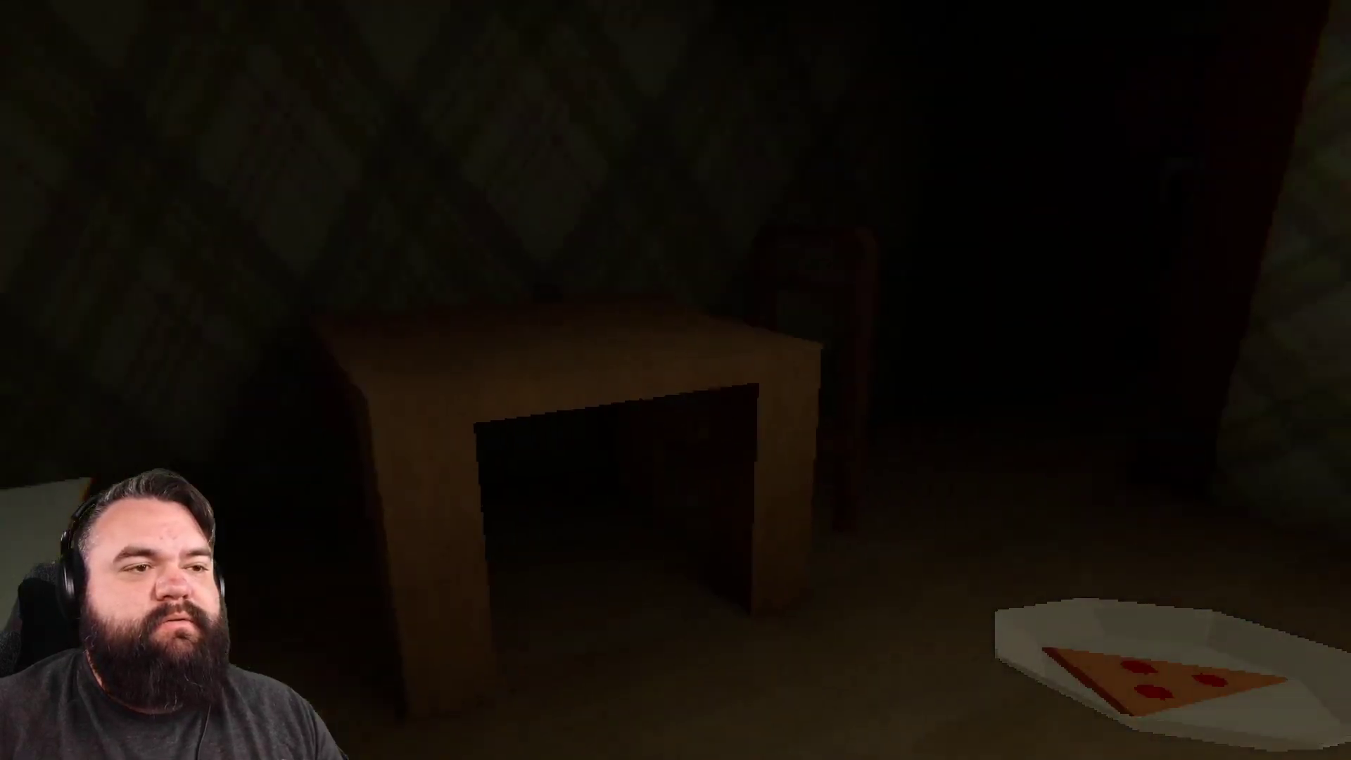
pyautogui.press('e')
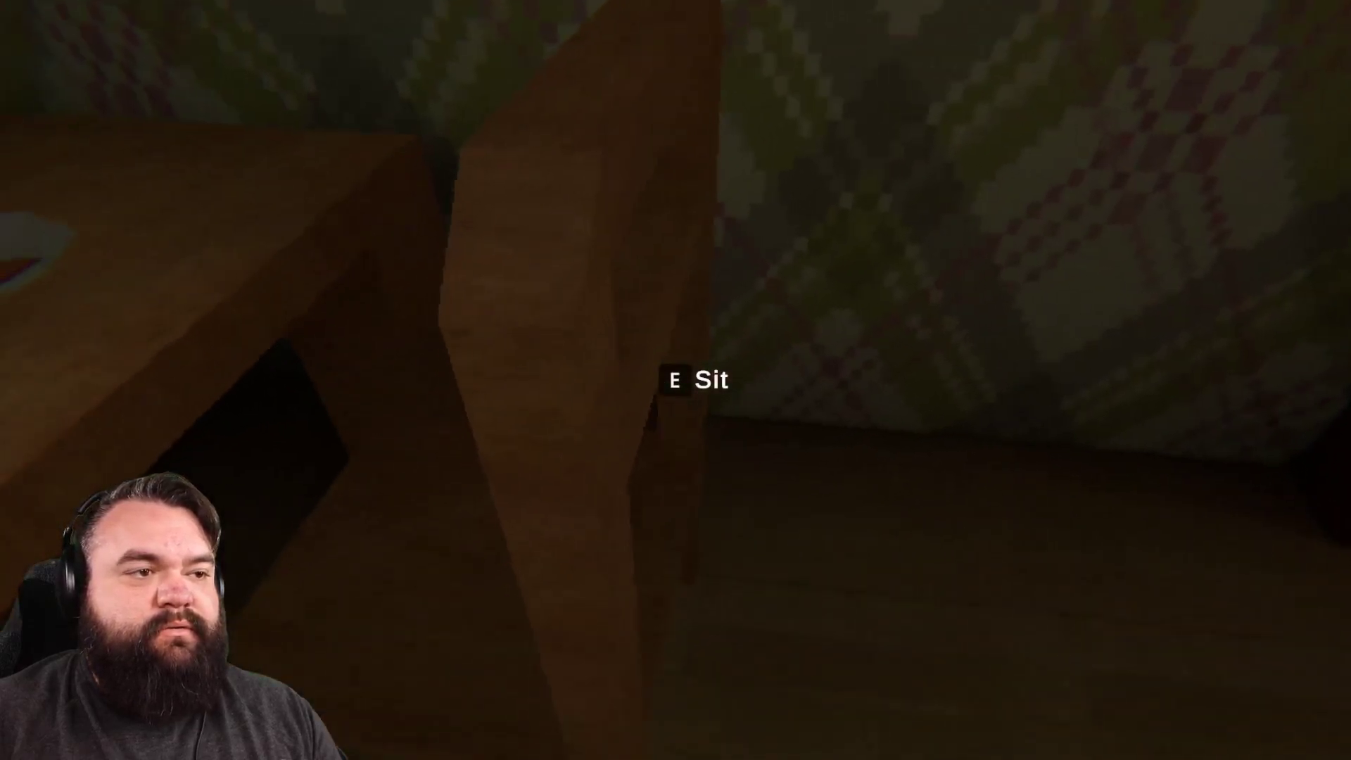
pyautogui.press('e')
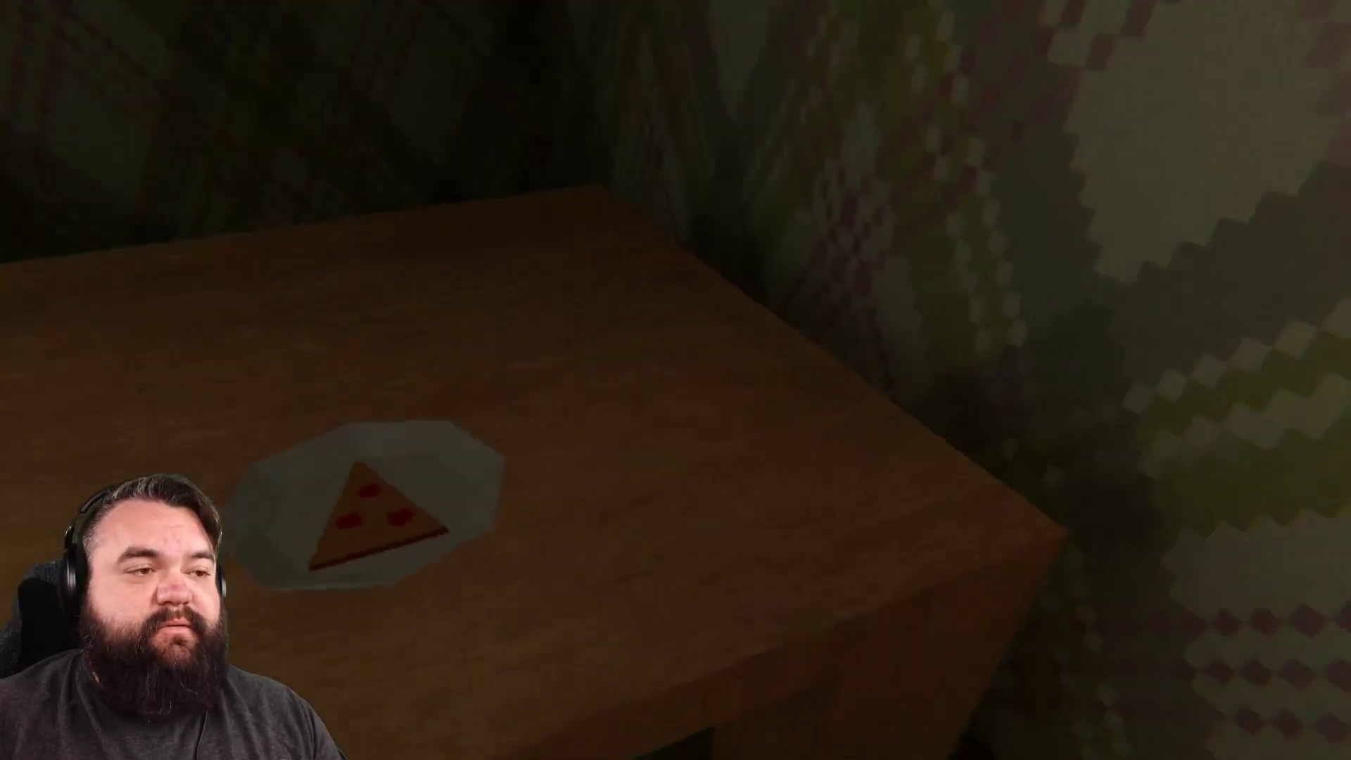
pyautogui.moveTo(675, 380); pyautogui.dragTo(675, 380)
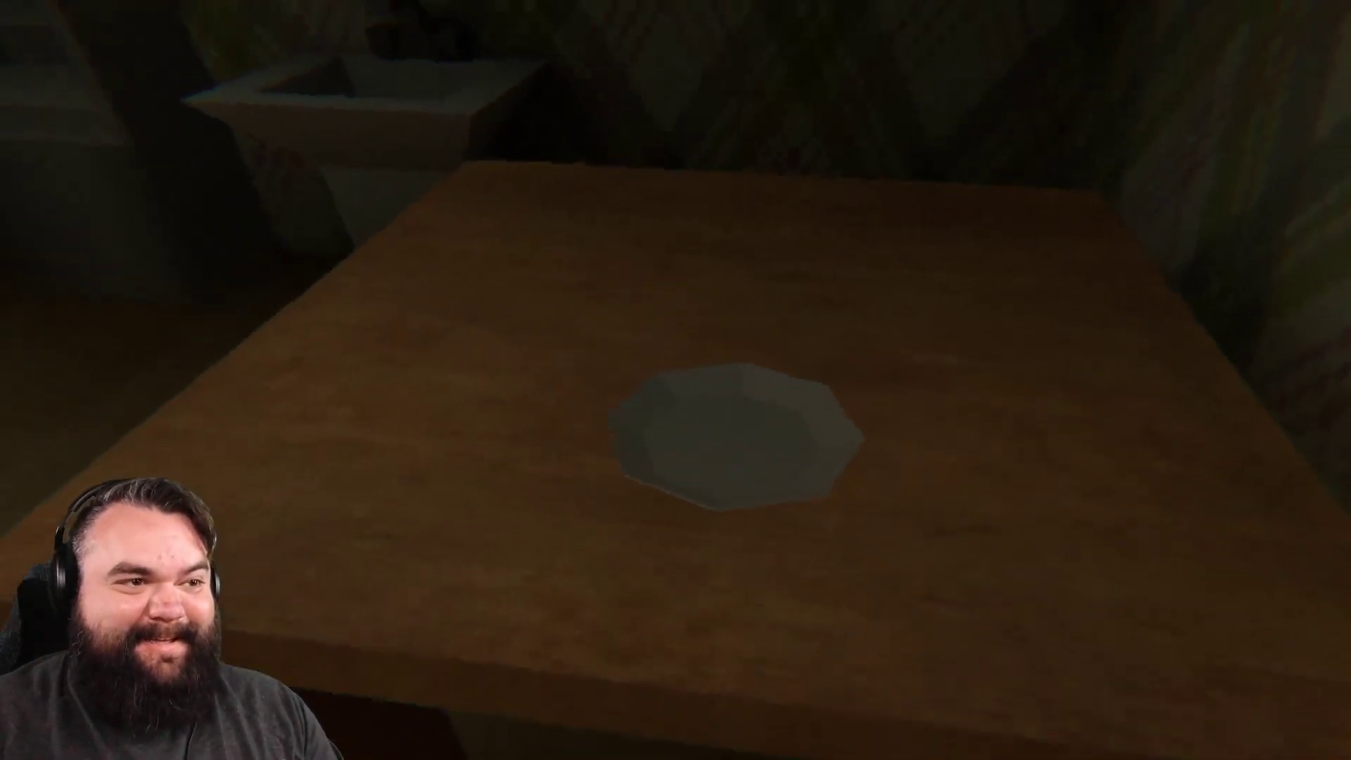
pyautogui.moveTo(675, 380); pyautogui.dragTo(675, 380)
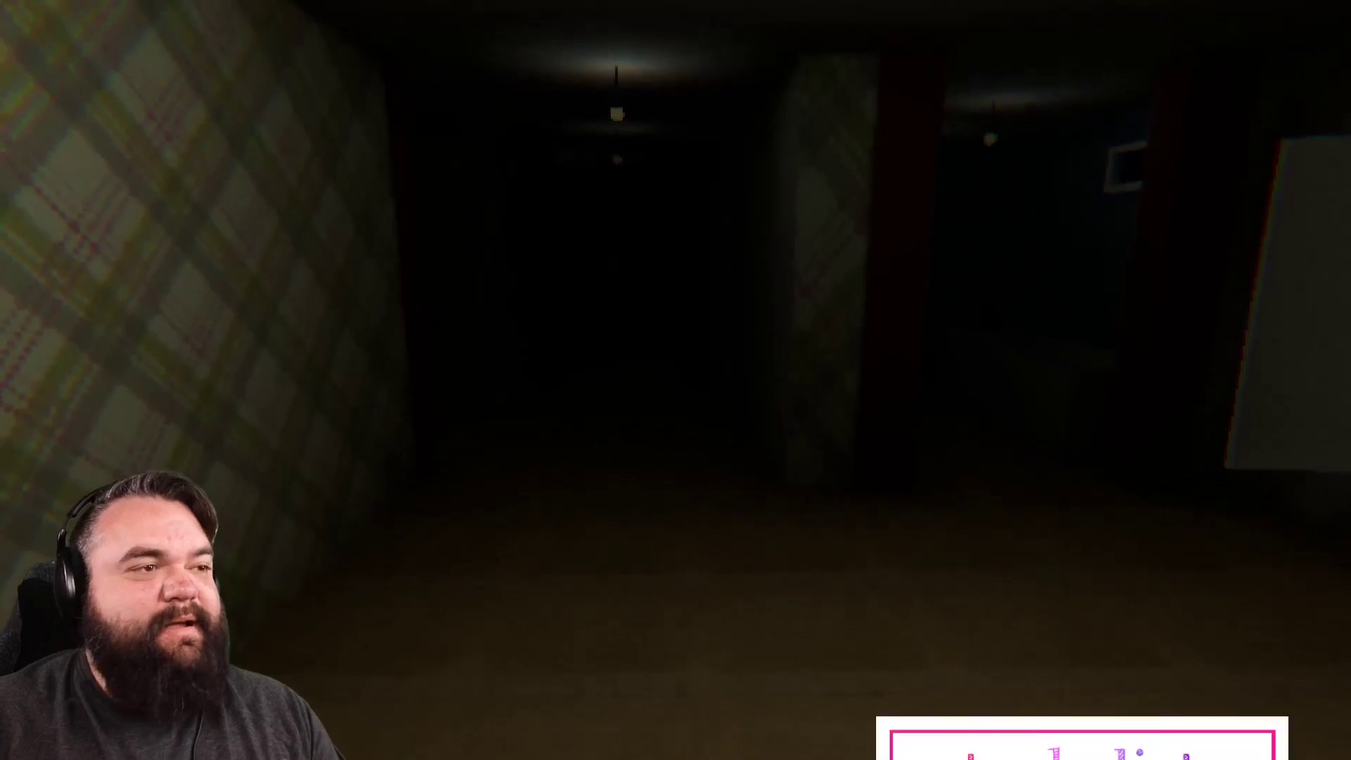
pyautogui.press('w')
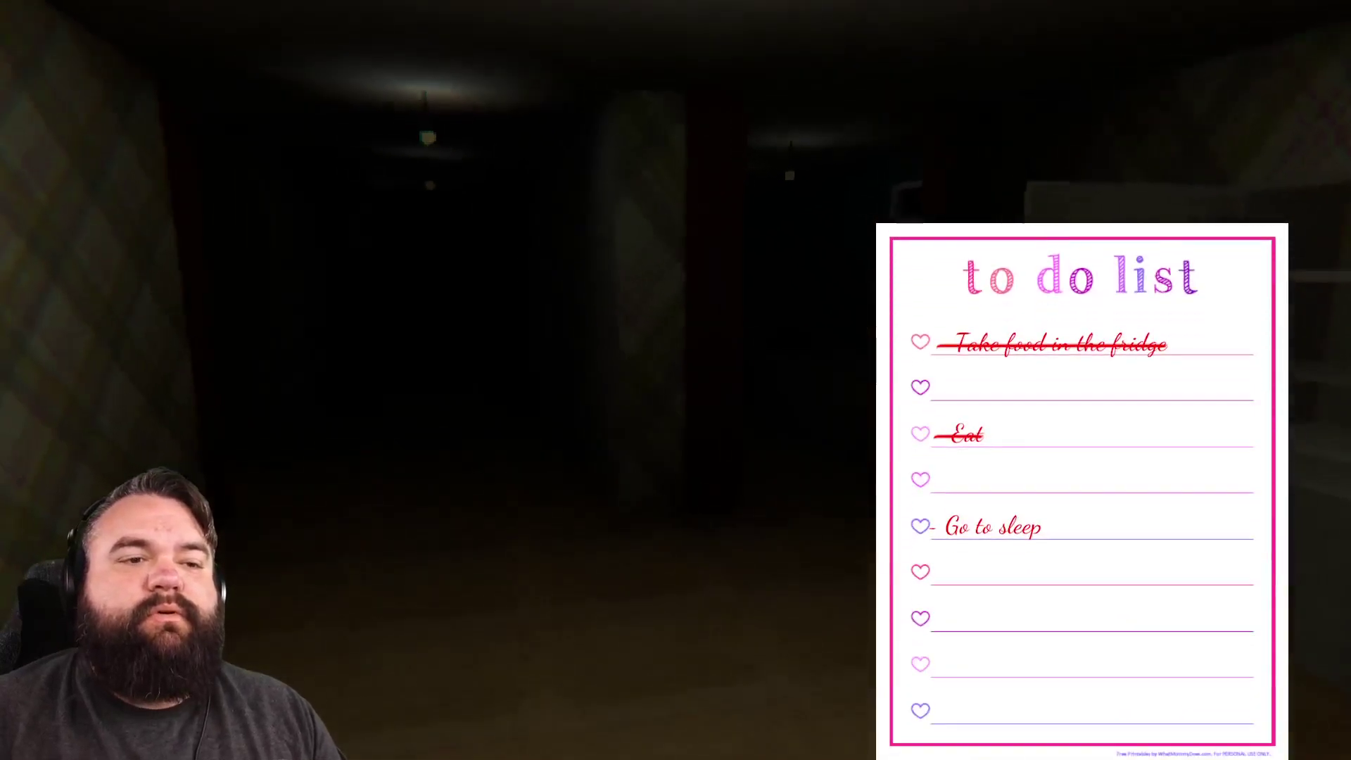
pyautogui.press('w')
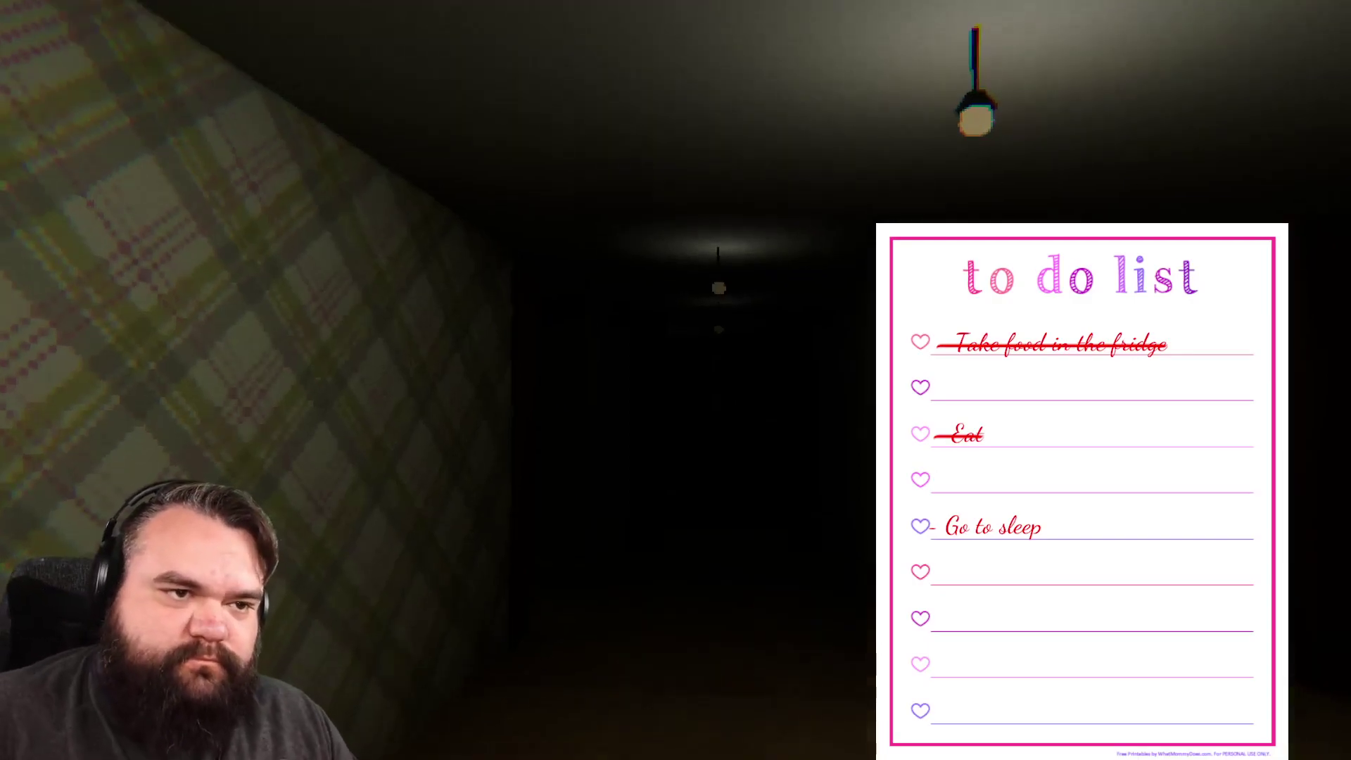
pyautogui.press('Tab')
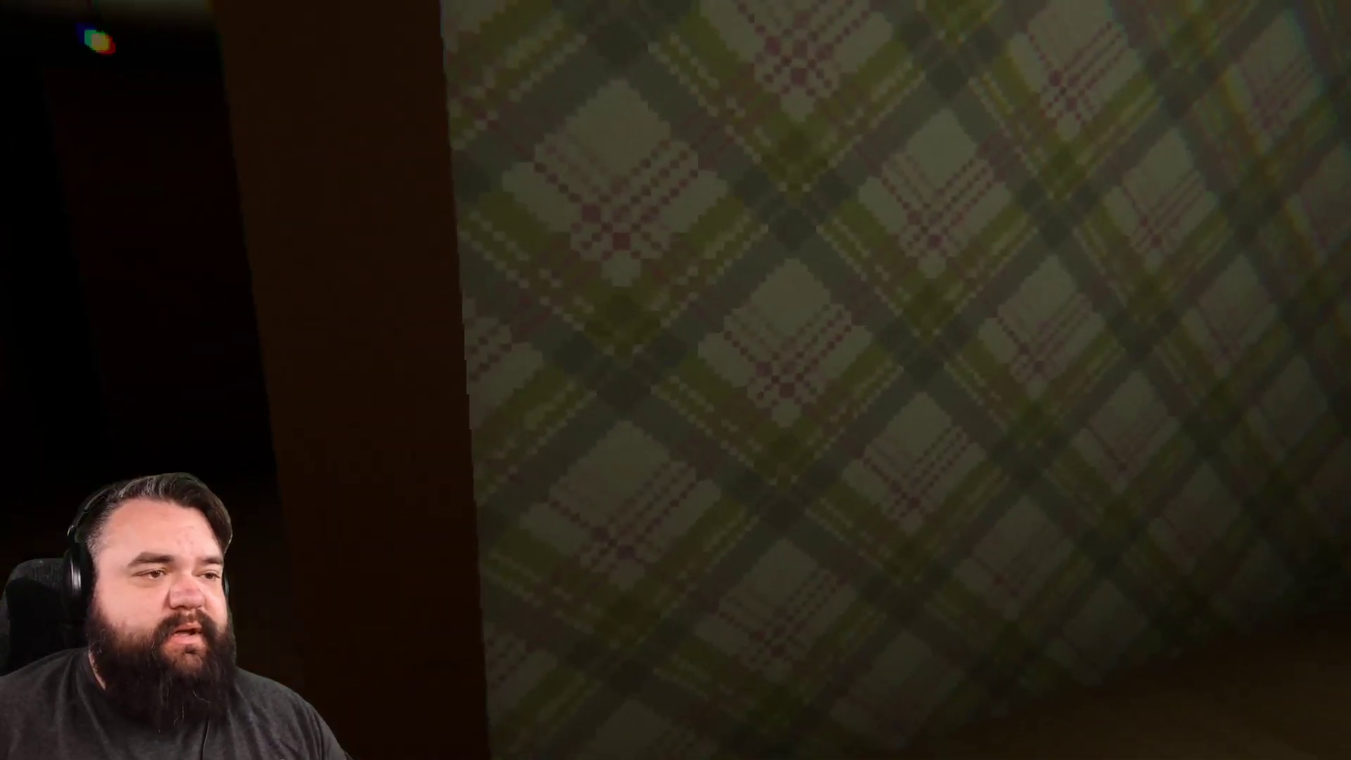
pyautogui.press('Tab')
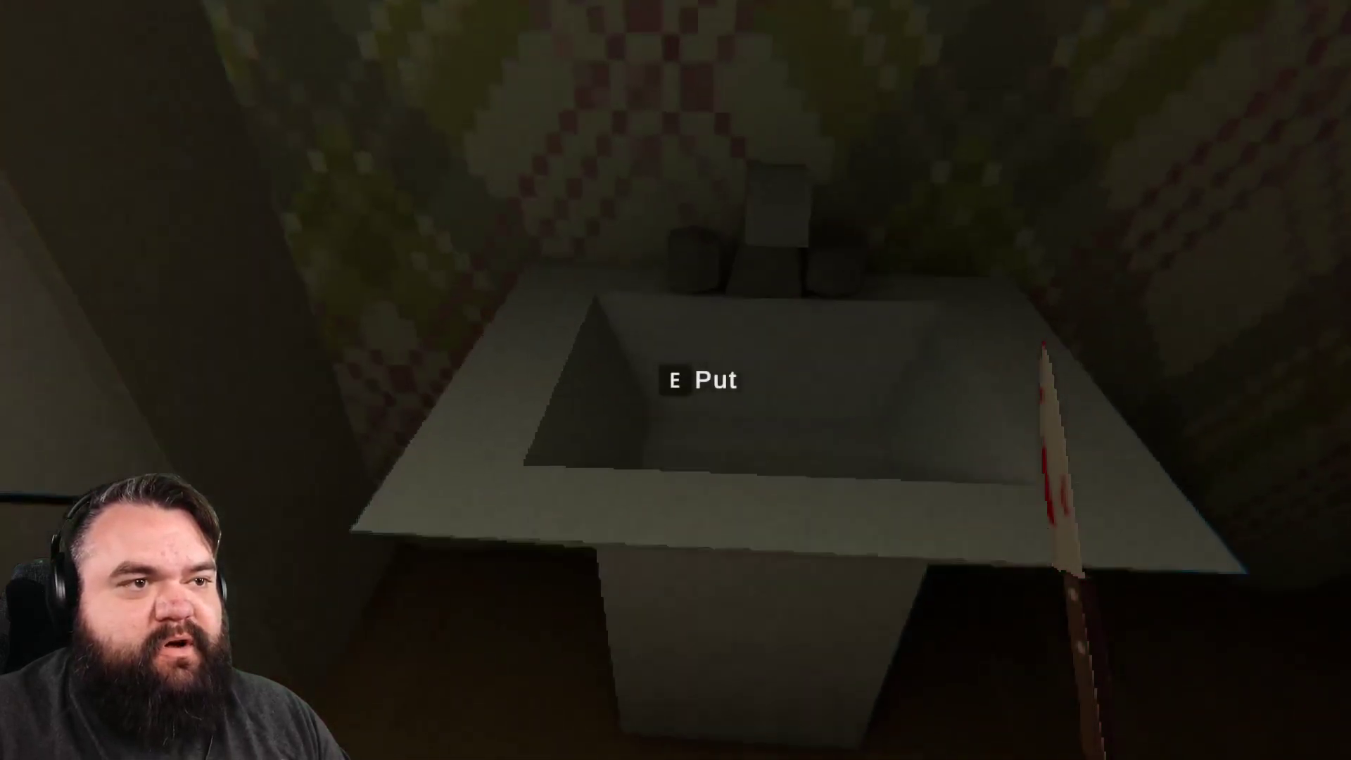
pyautogui.press('e')
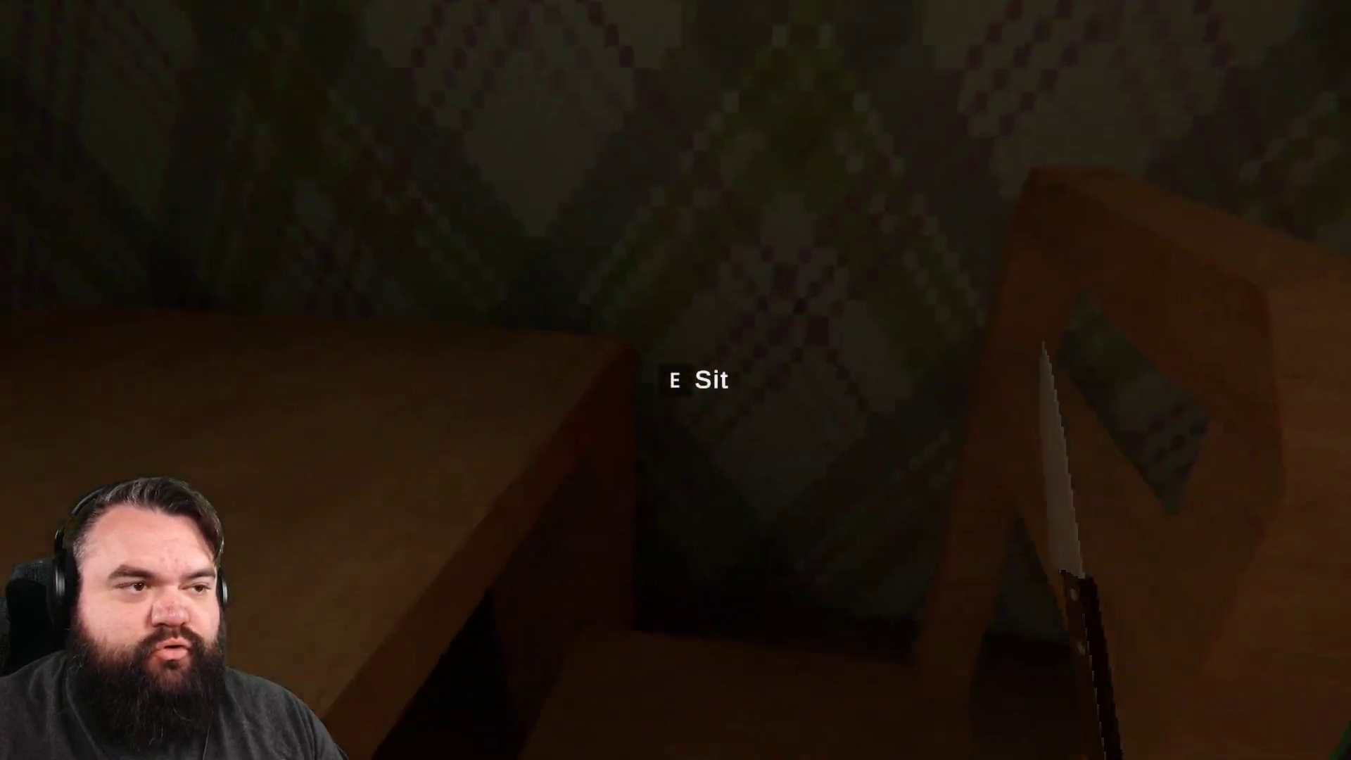
pyautogui.press('e')
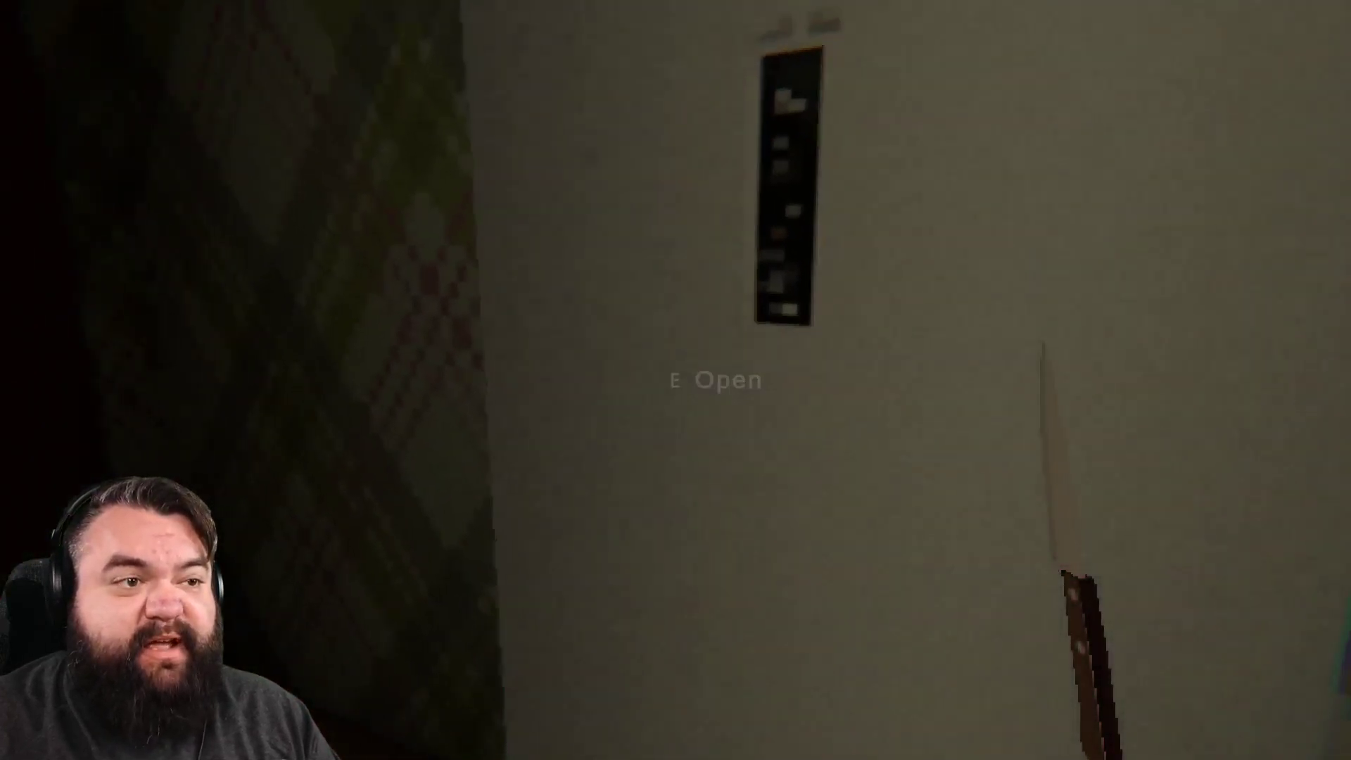
pyautogui.press('e')
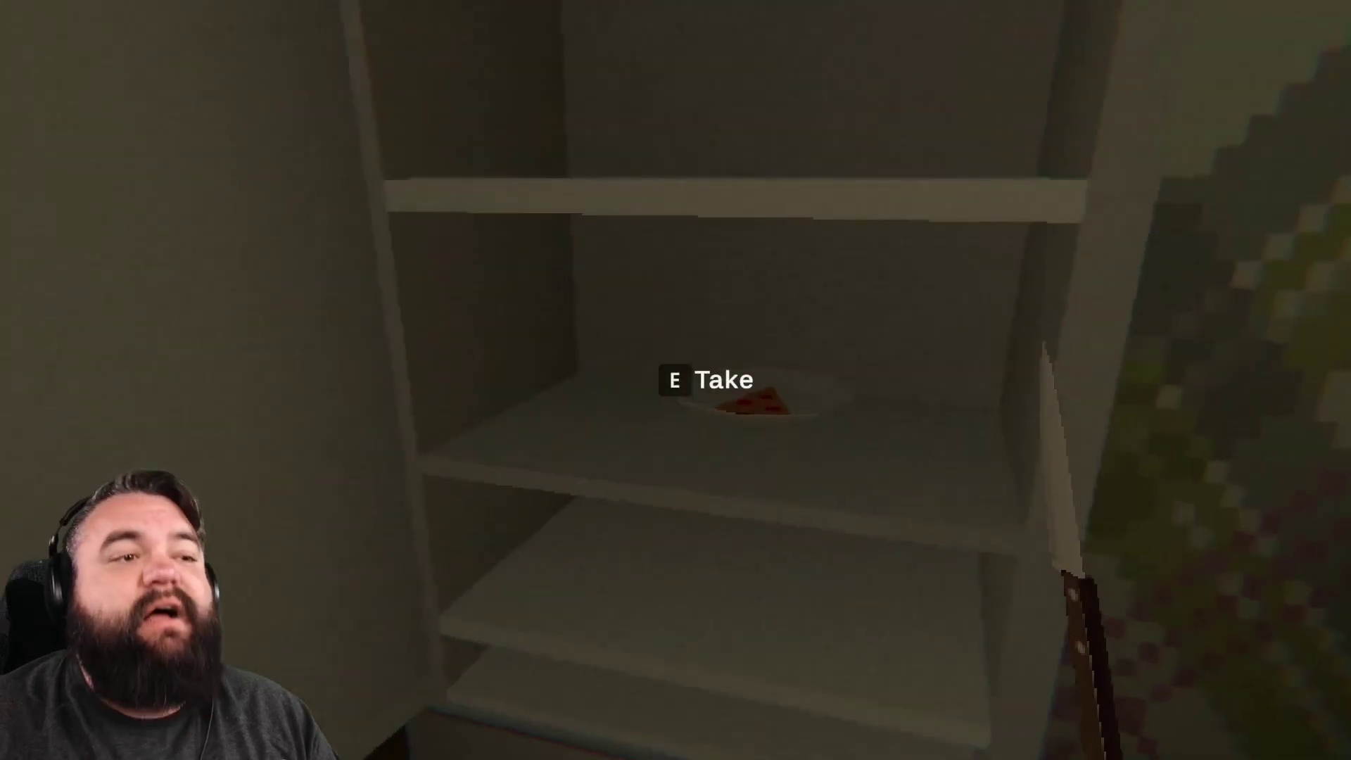
pyautogui.press('e')
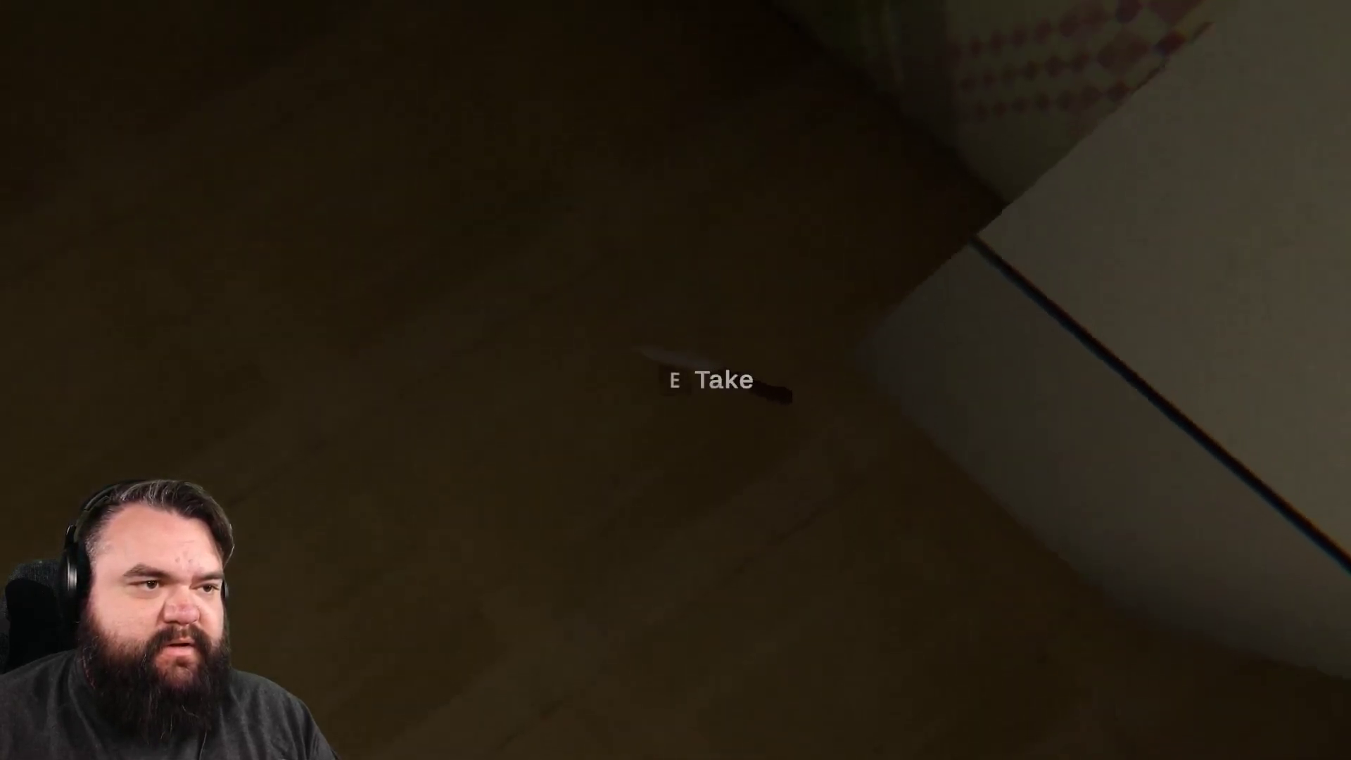
pyautogui.press('e')
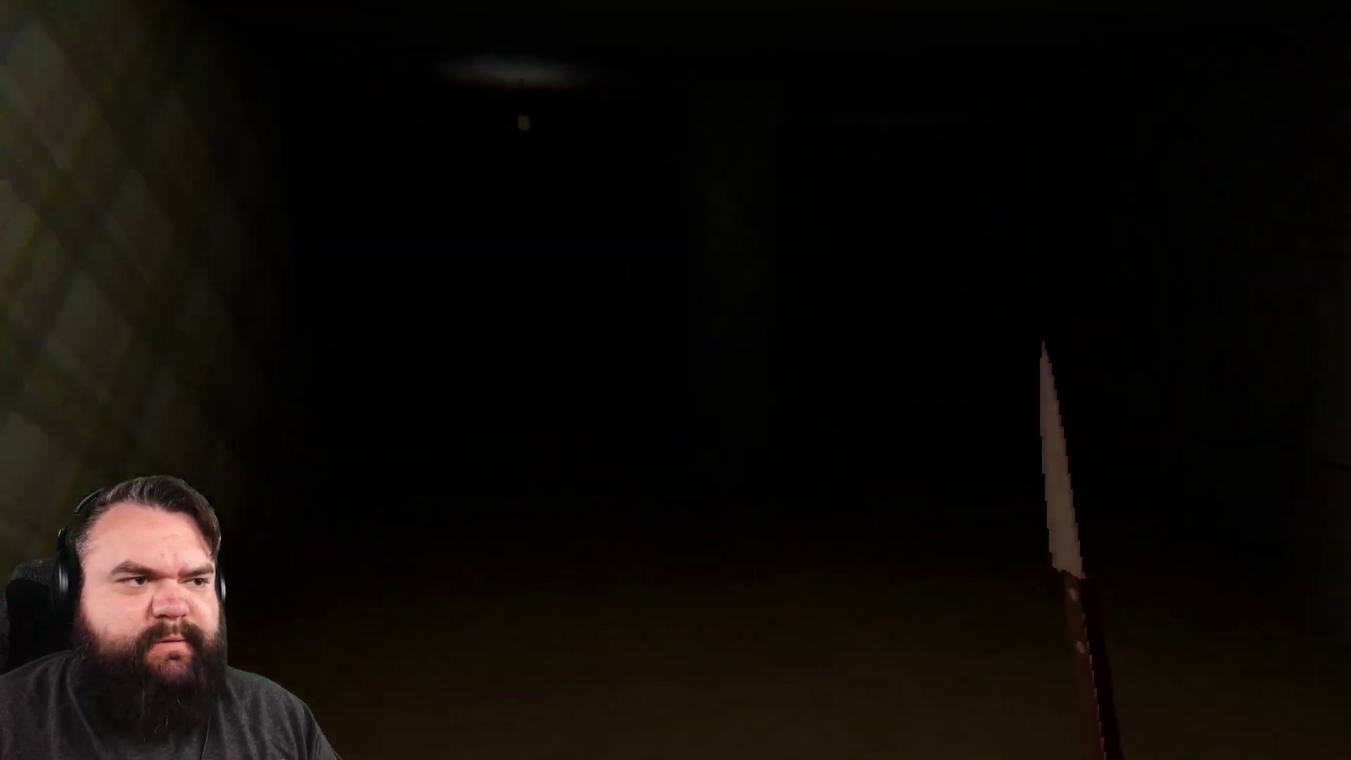
pyautogui.press('w')
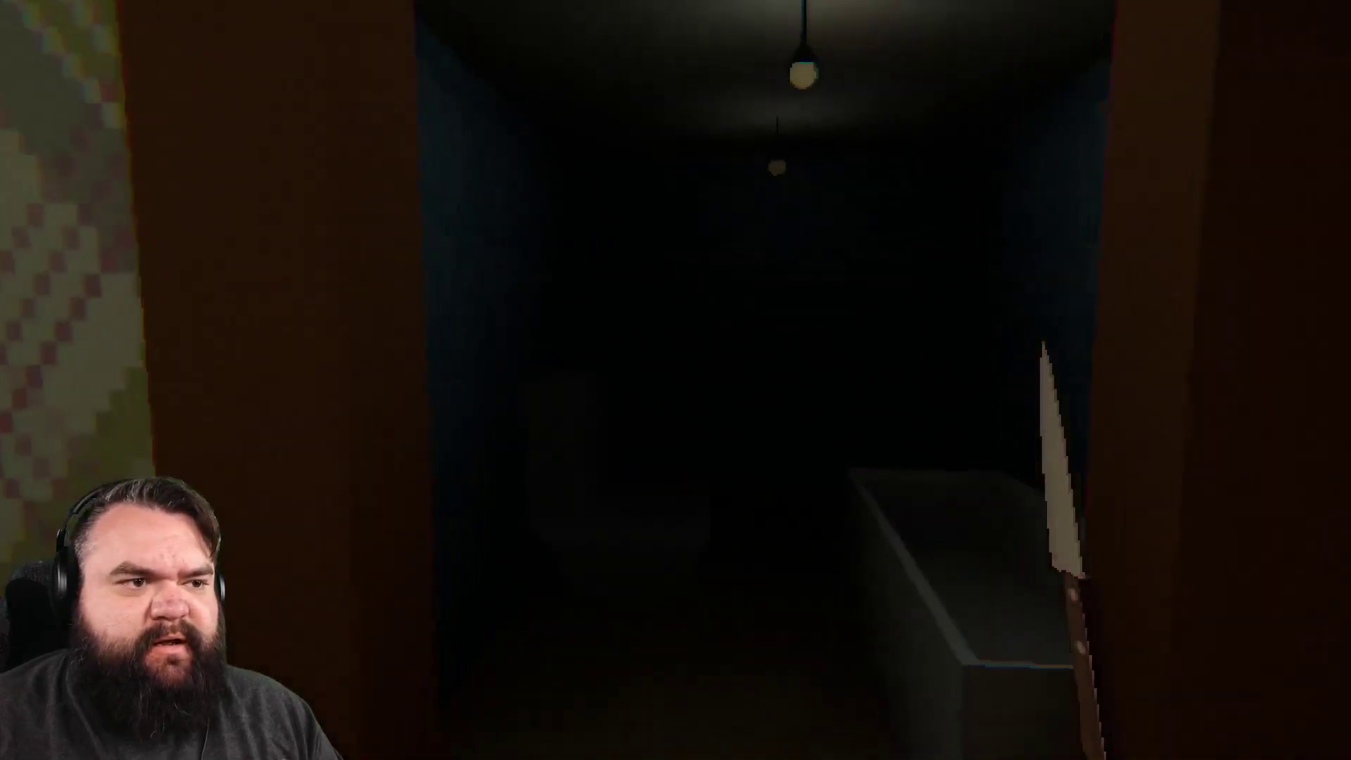
pyautogui.press('w')
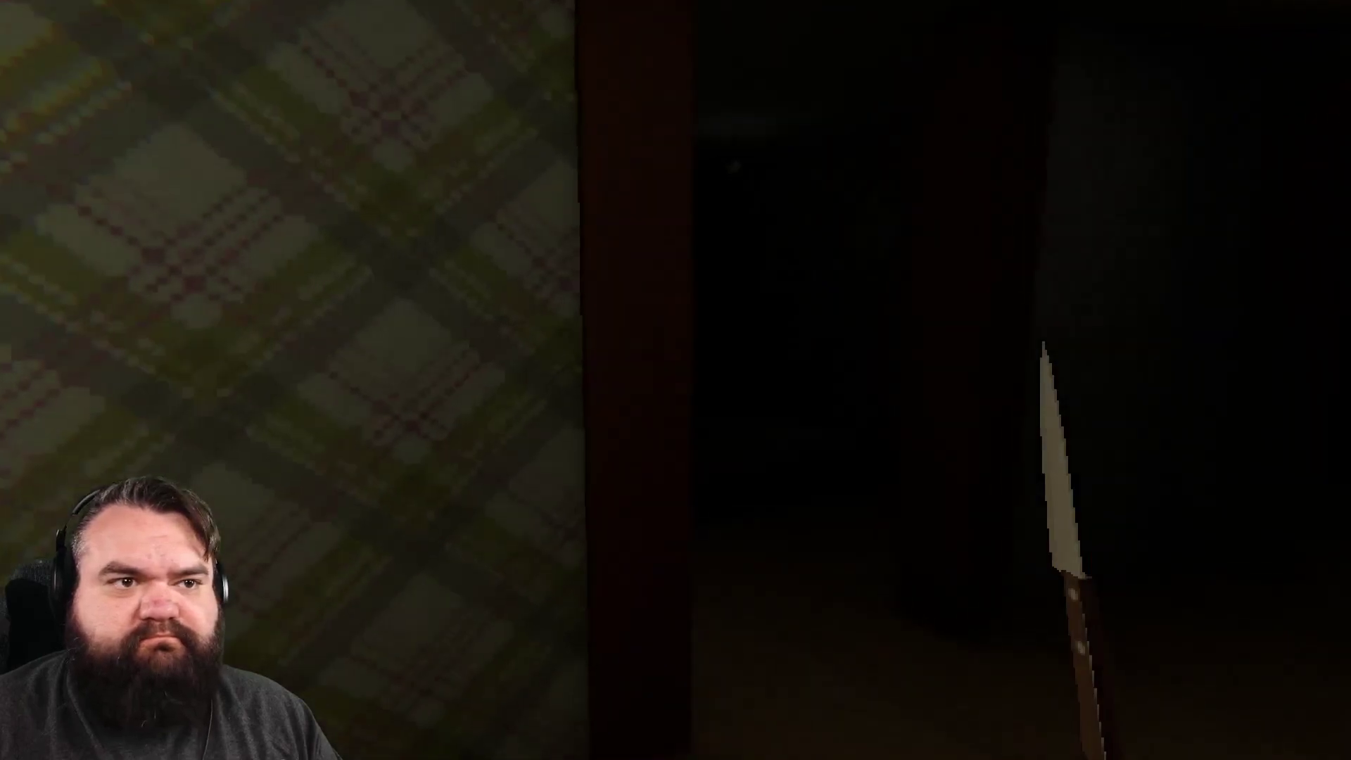
pyautogui.press('Tab')
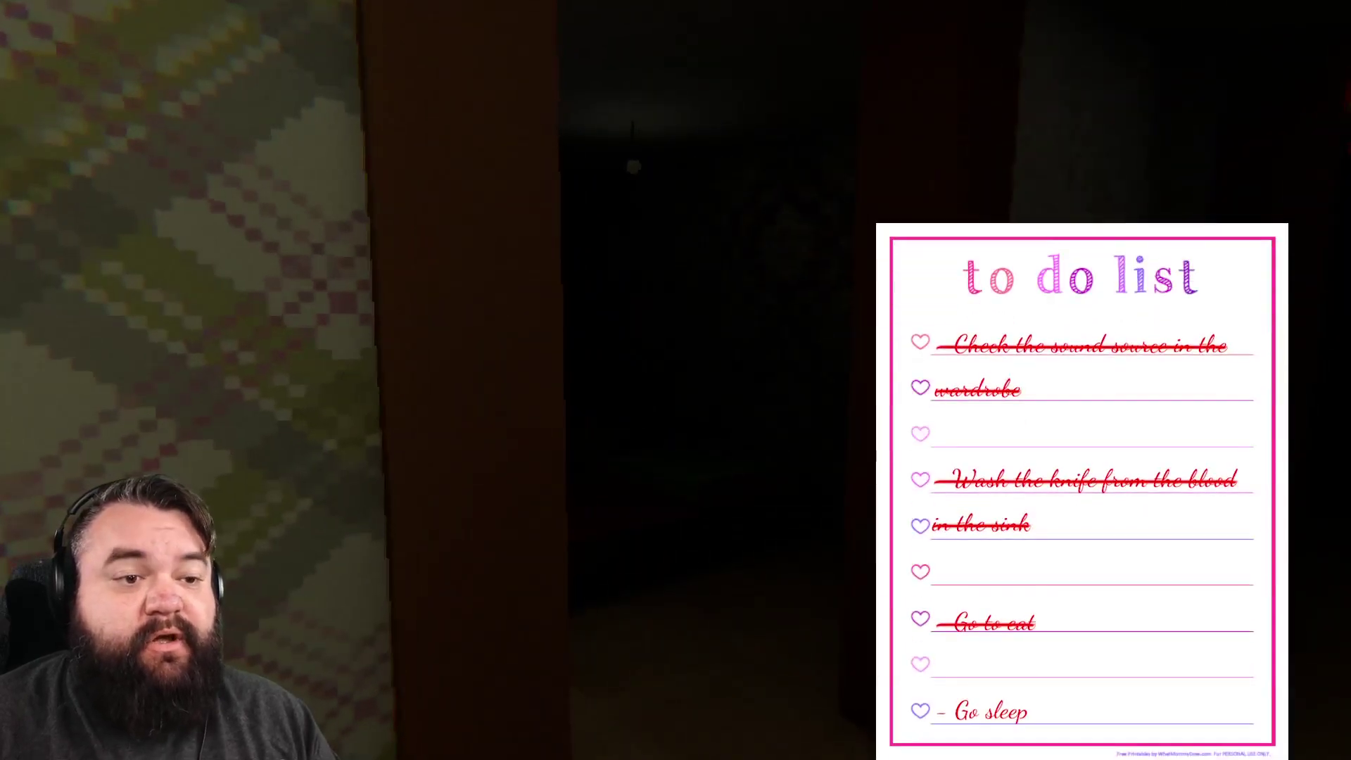
pyautogui.press('Tab')
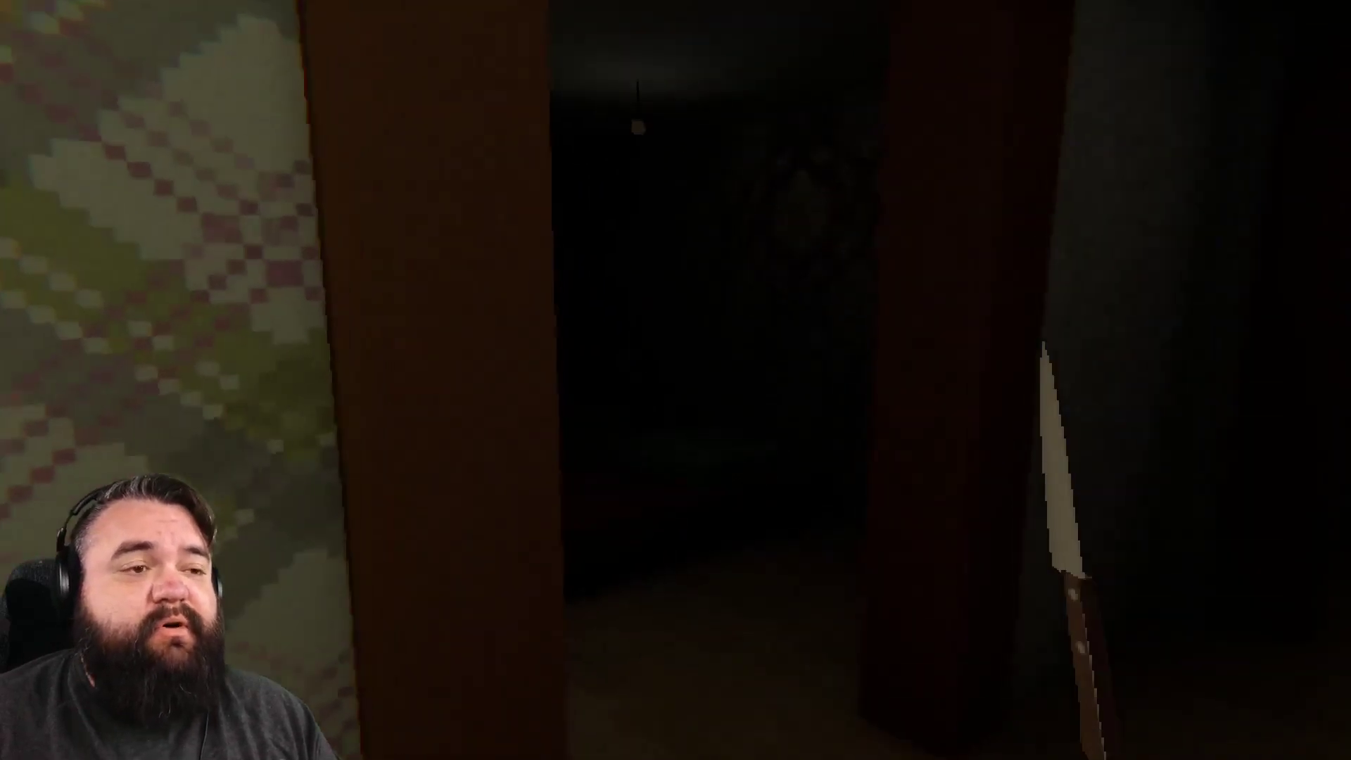
pyautogui.press('w')
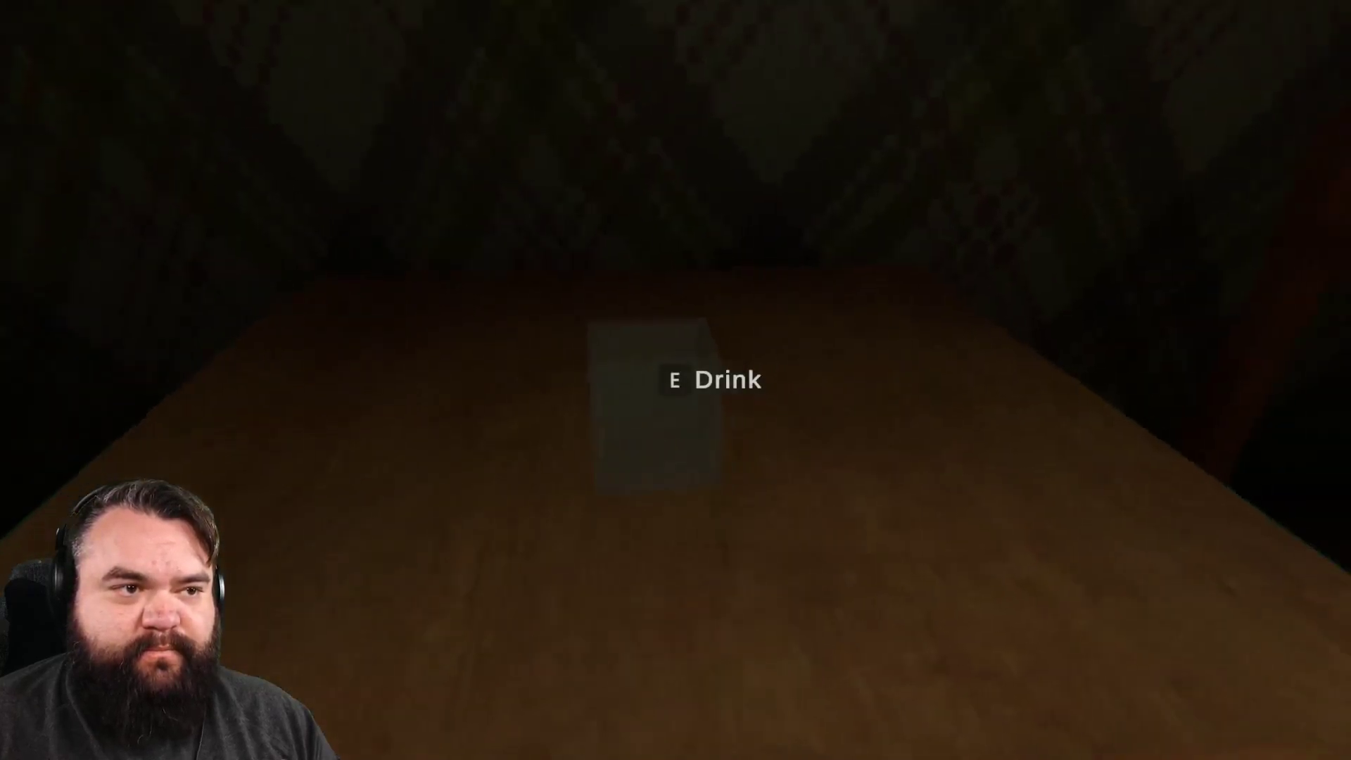
pyautogui.press('e')
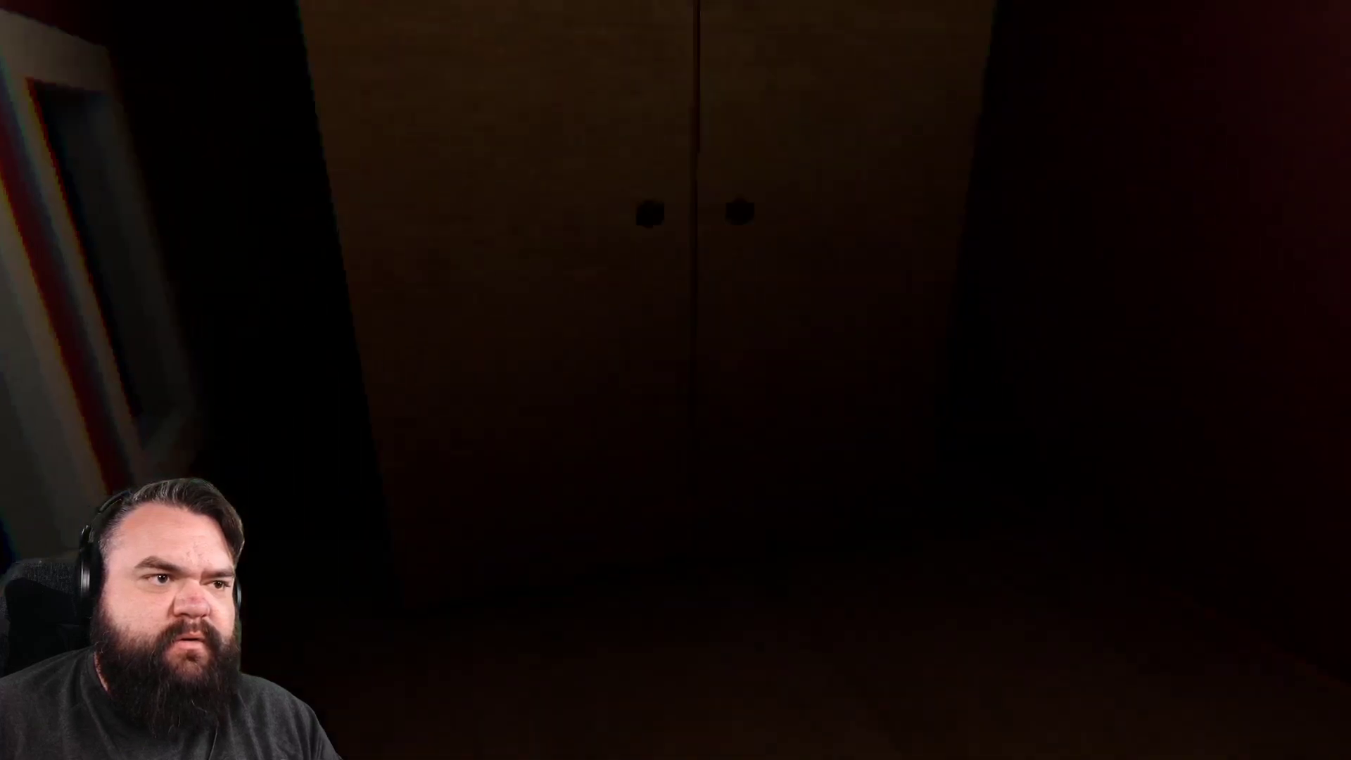
pyautogui.press('w')
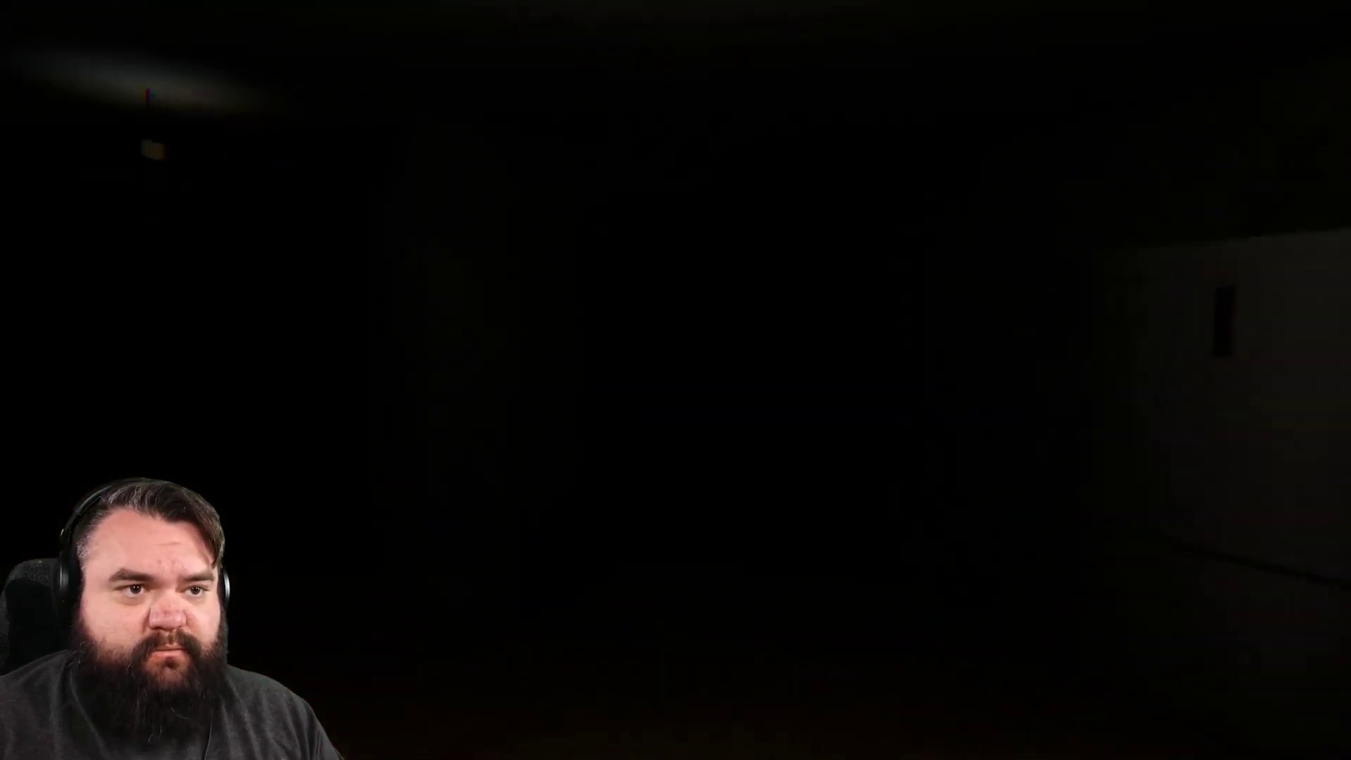
pyautogui.press('w')
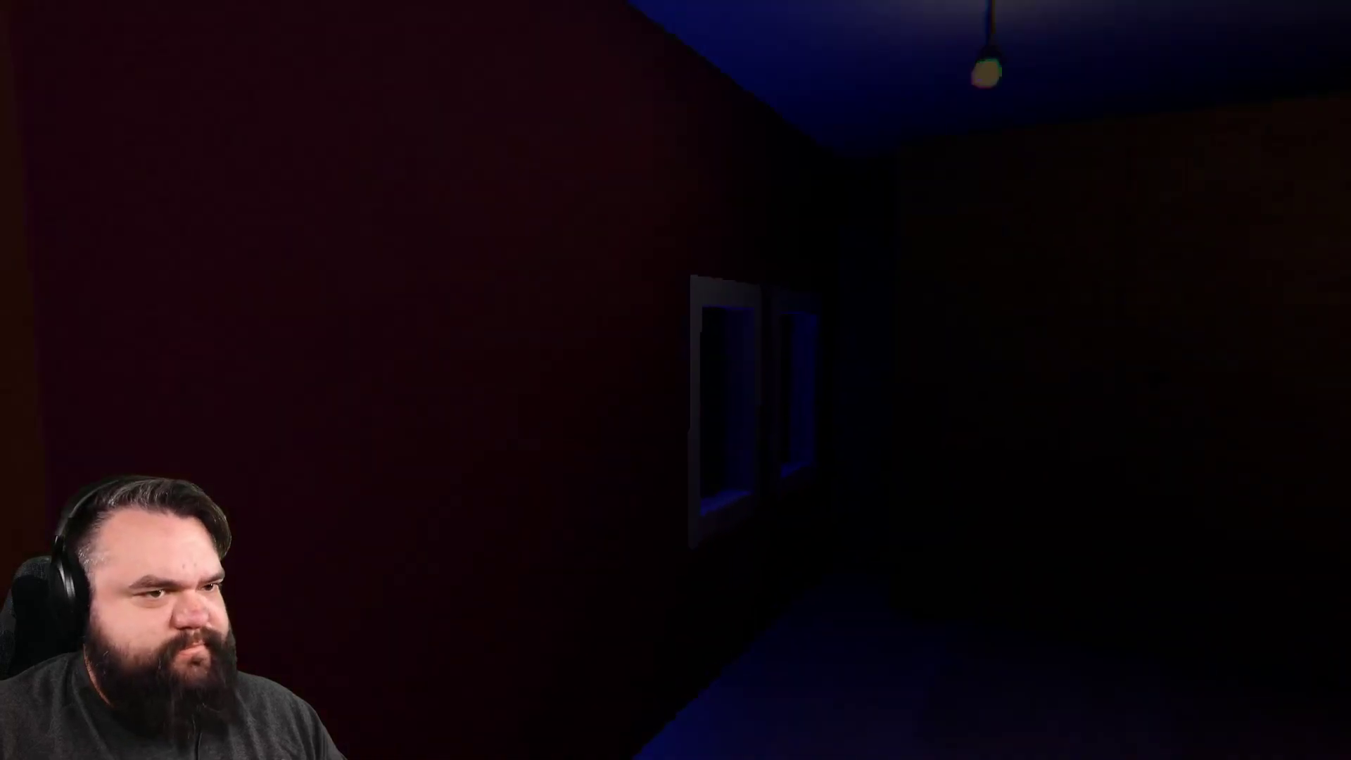
pyautogui.press('e')
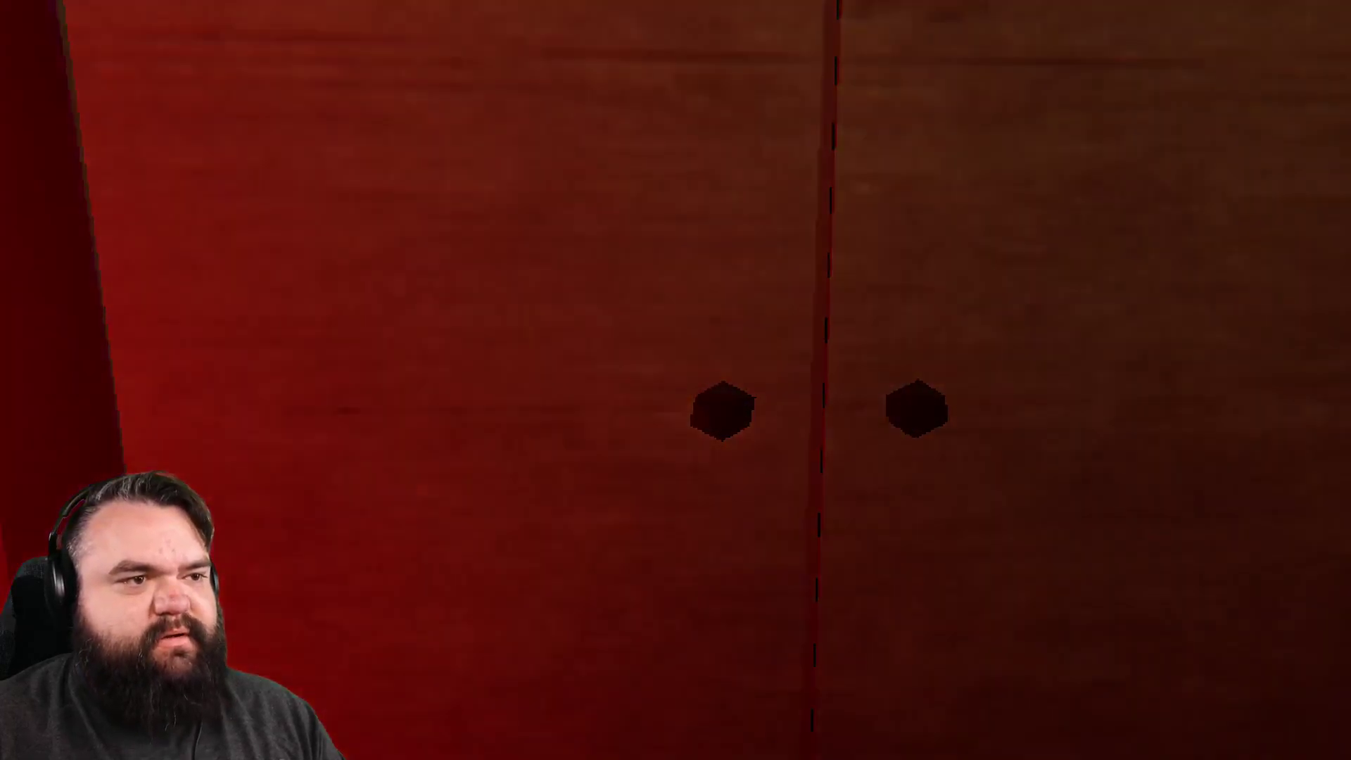